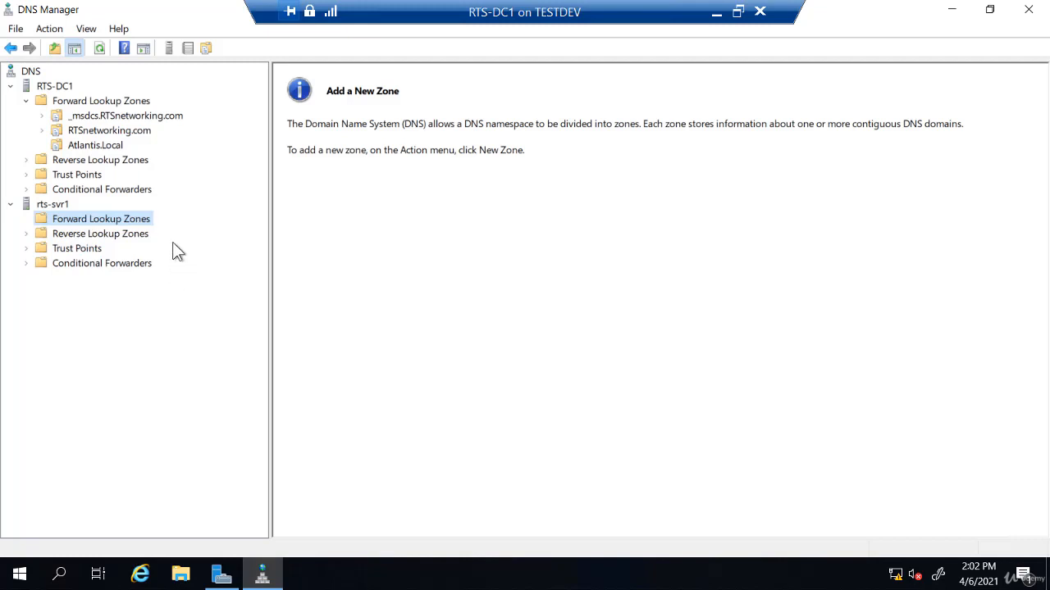
# Step: Start a new Active Directory-integrated primary forward lookup zone on RTS-DC1, replicated to all DNS servers in the RTSnetworking.com domain
pyautogui.rightClick(108, 102)
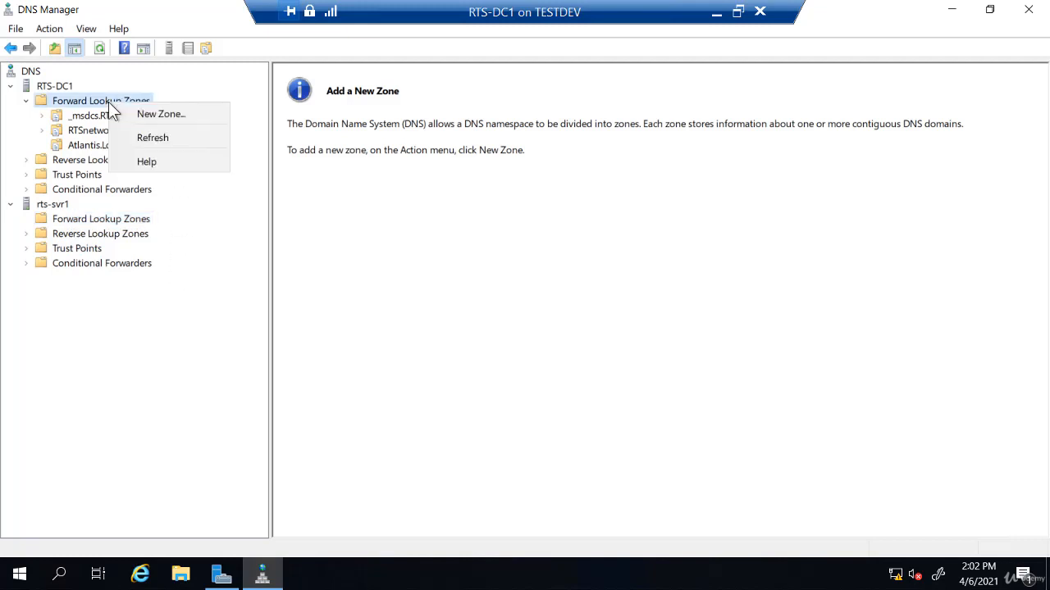
pyautogui.click(127, 115)
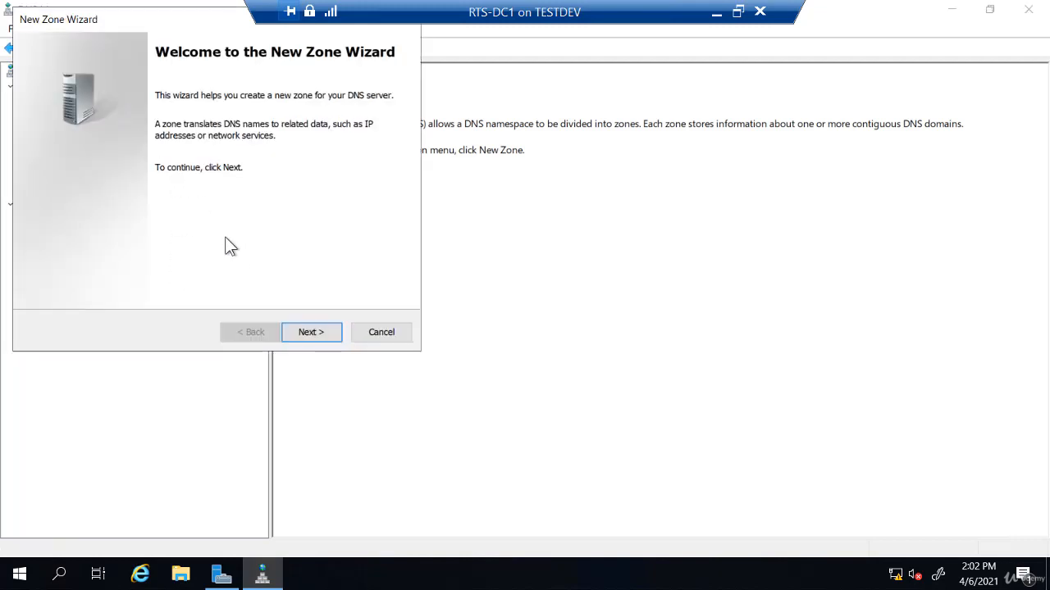
pyautogui.click(310, 332)
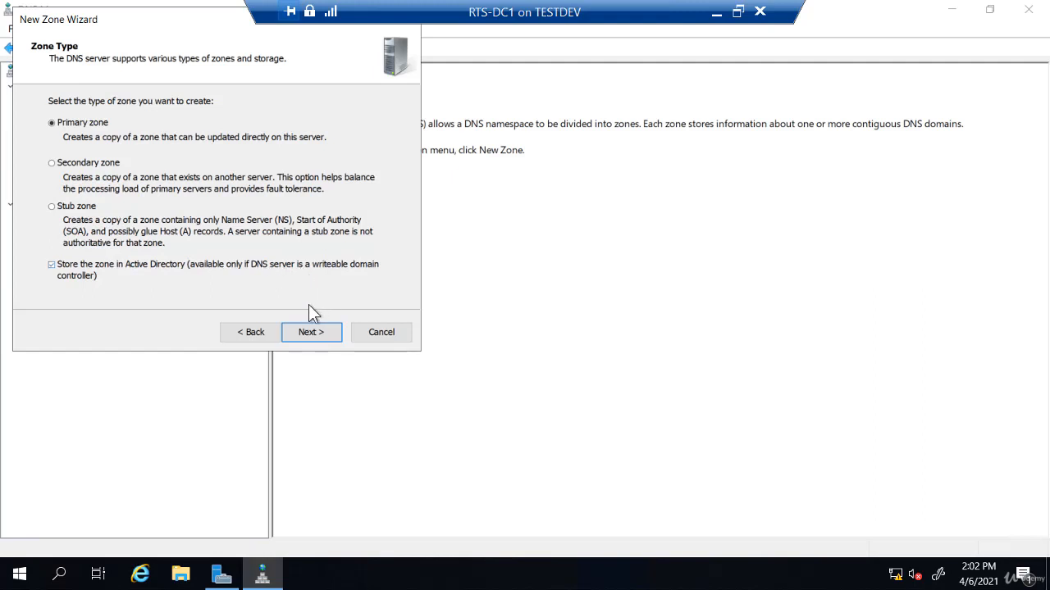
pyautogui.click(313, 333)
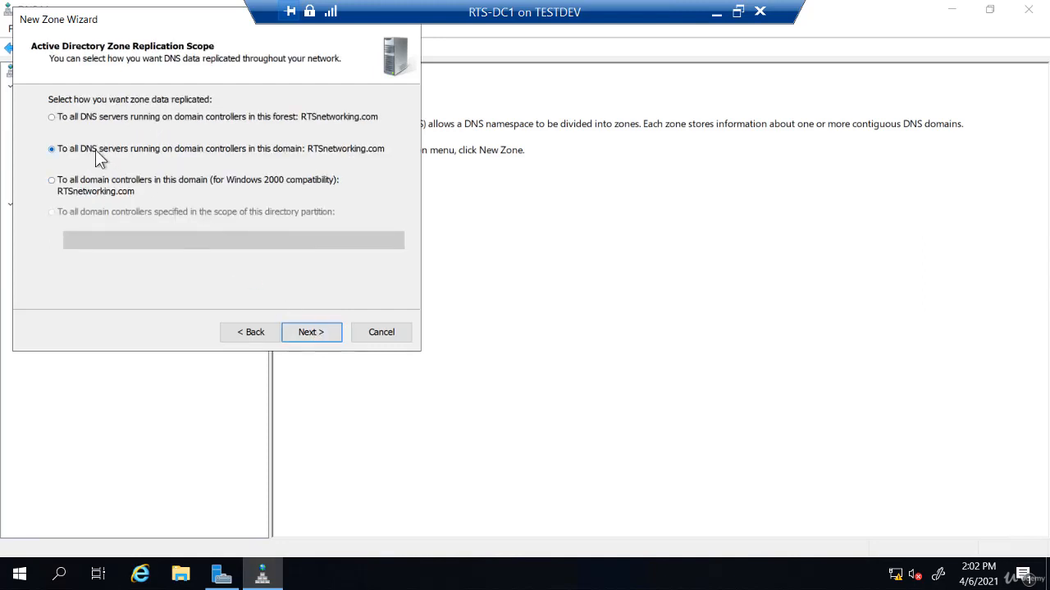
pyautogui.click(53, 118)
pyautogui.click(316, 335)
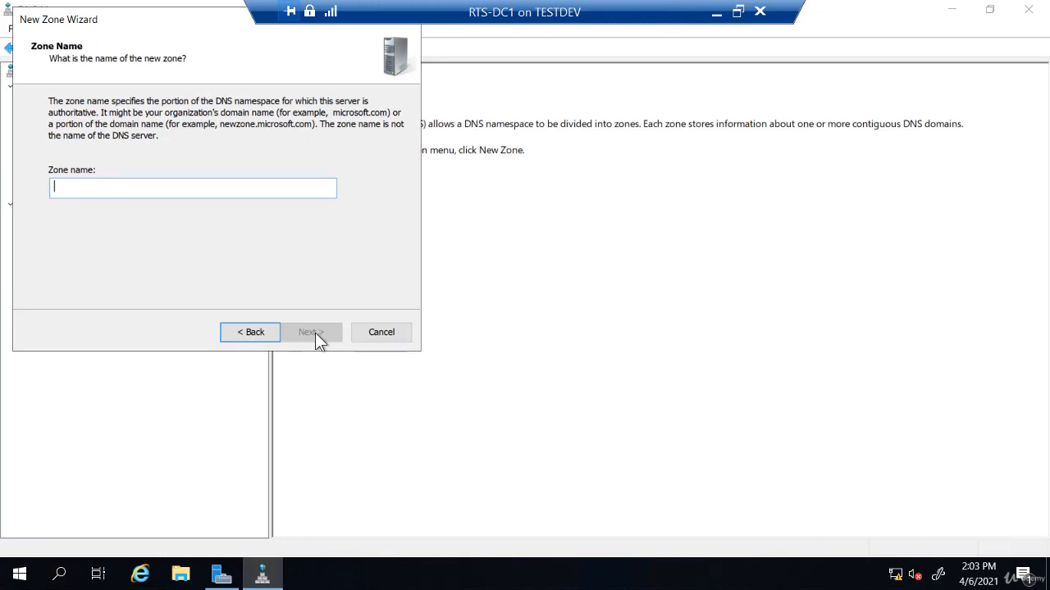
# Step: Name the new zone AMF.Net, allow only secure dynamic updates, and finish creating it
pyautogui.write('AMF')
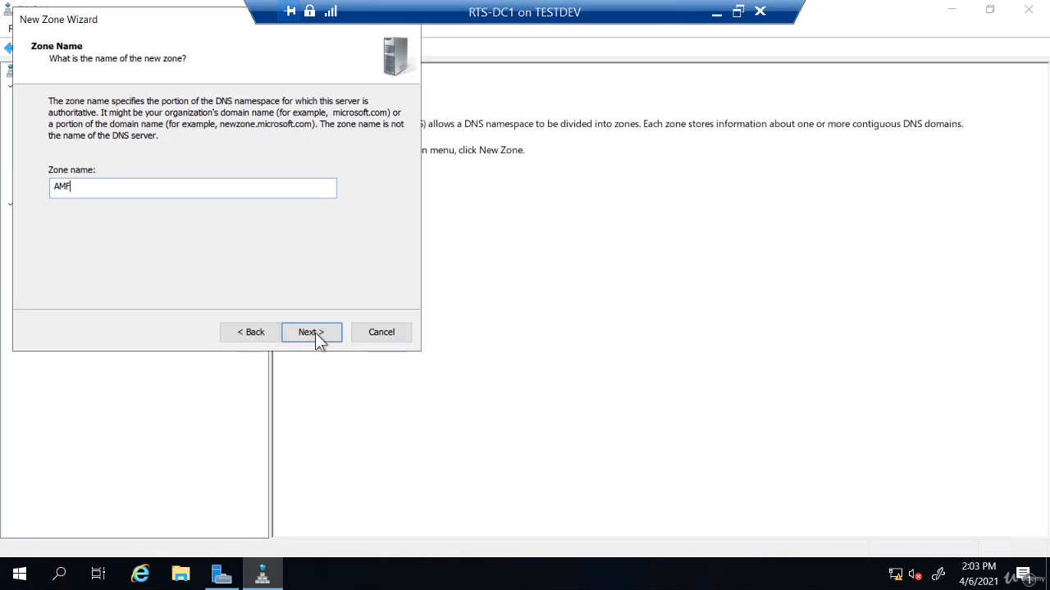
pyautogui.write('.Net')
pyautogui.click(320, 335)
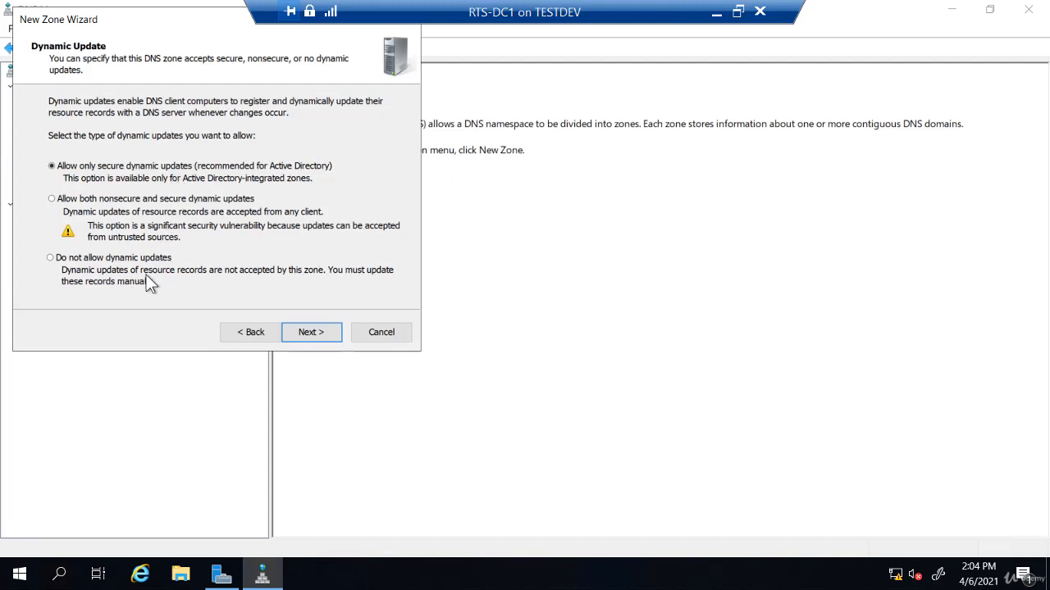
pyautogui.click(307, 333)
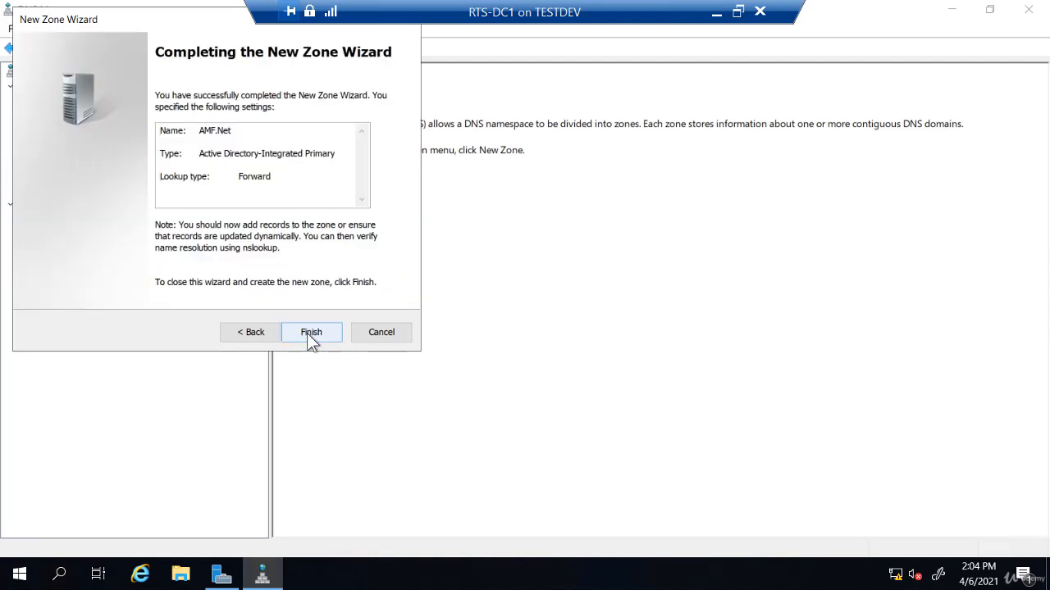
pyautogui.click(310, 333)
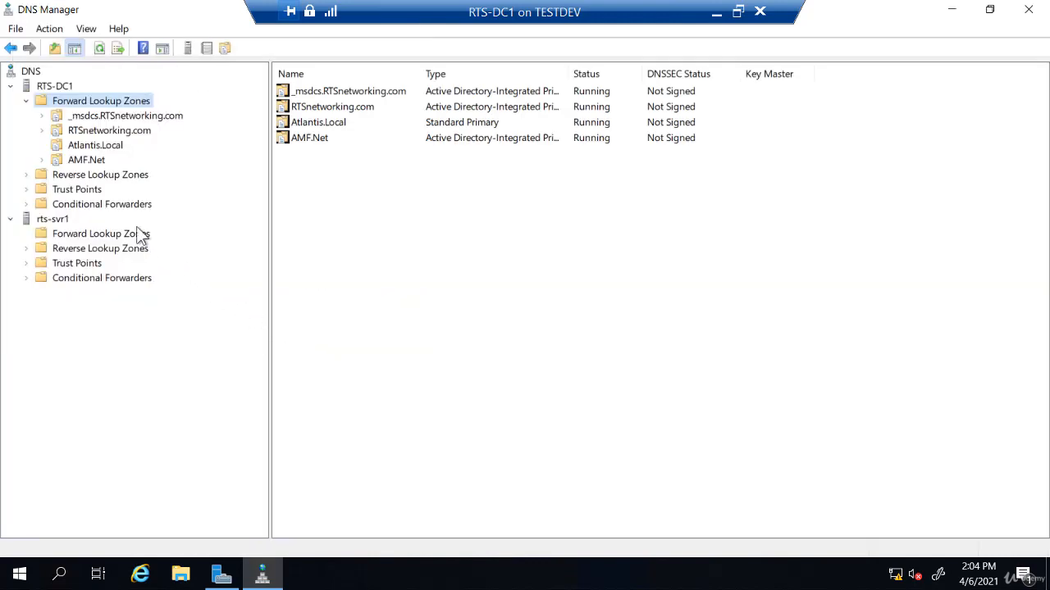
# Step: Convert the AMF.Net zone to a standard primary zone that is not stored in Active Directory
pyautogui.click(86, 160)
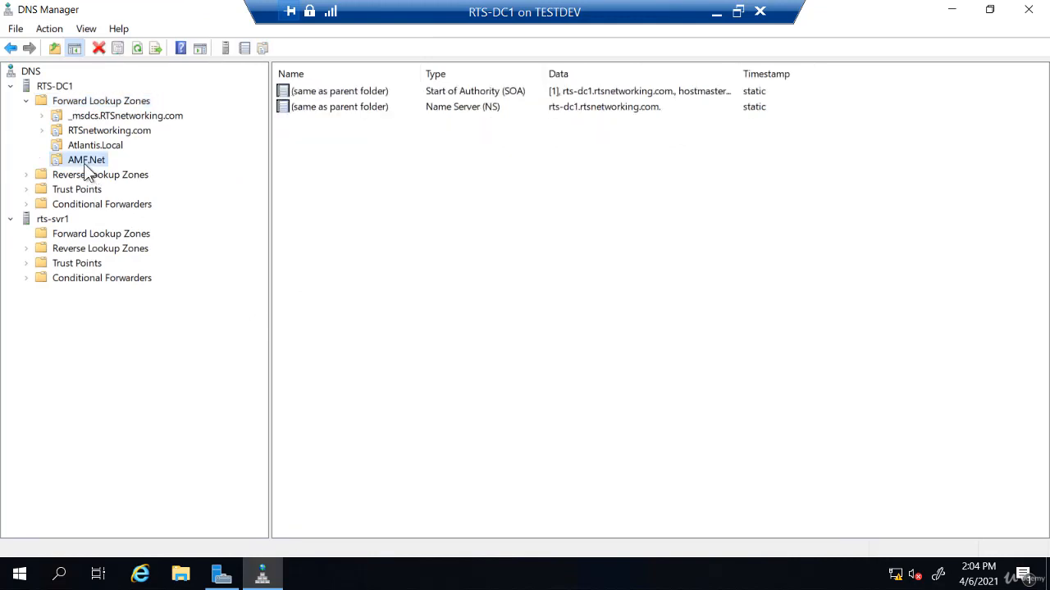
pyautogui.rightClick(84, 163)
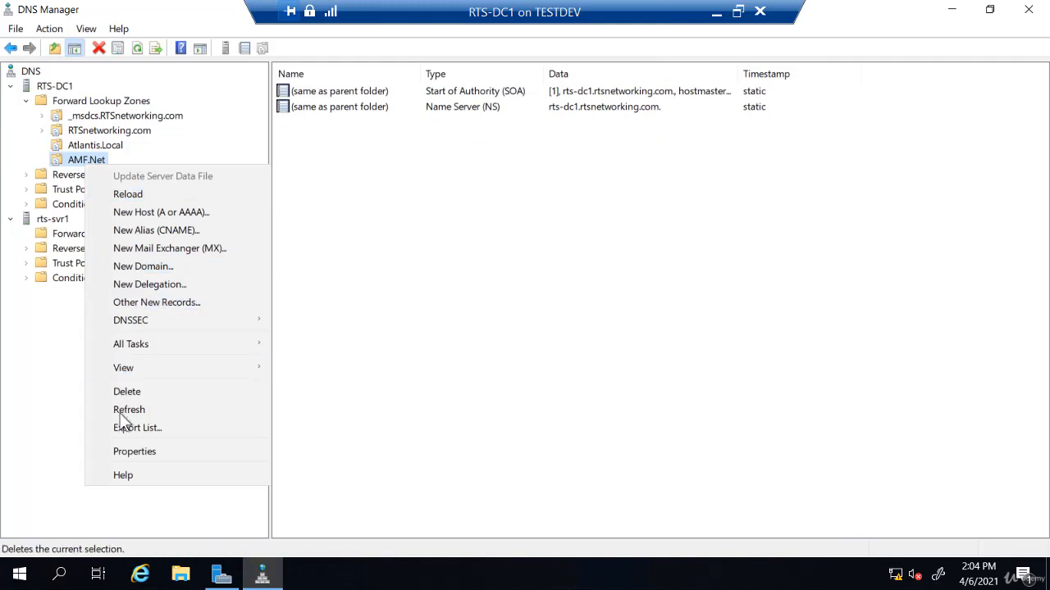
pyautogui.click(120, 454)
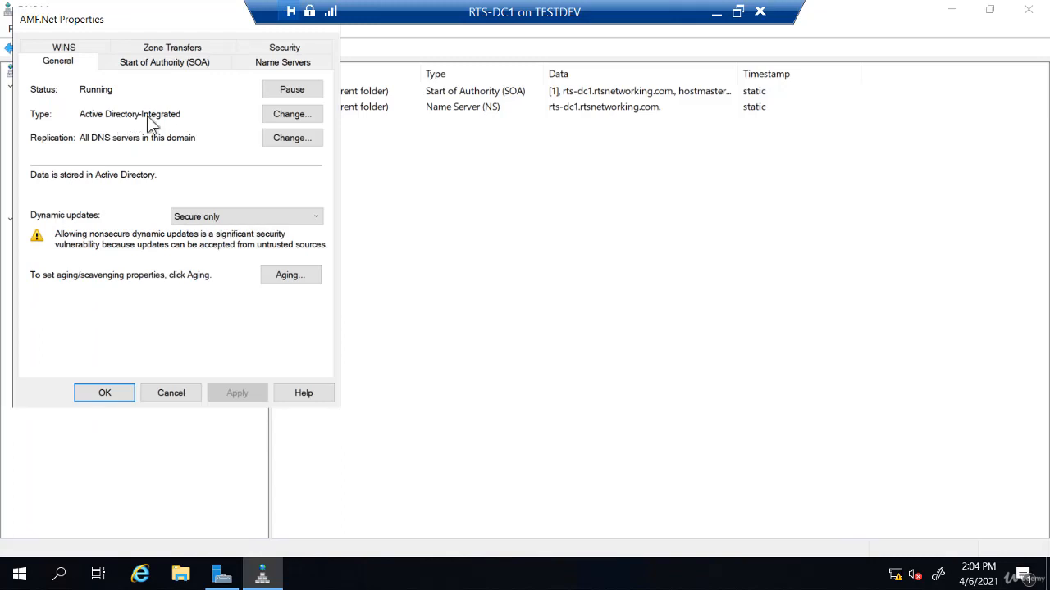
pyautogui.click(282, 113)
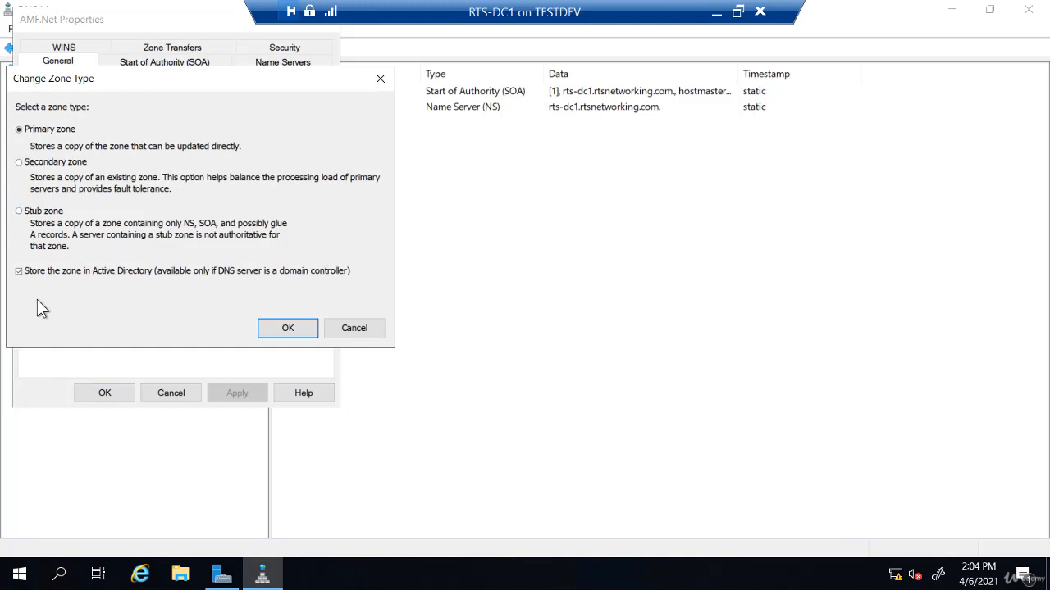
pyautogui.click(18, 272)
pyautogui.click(285, 330)
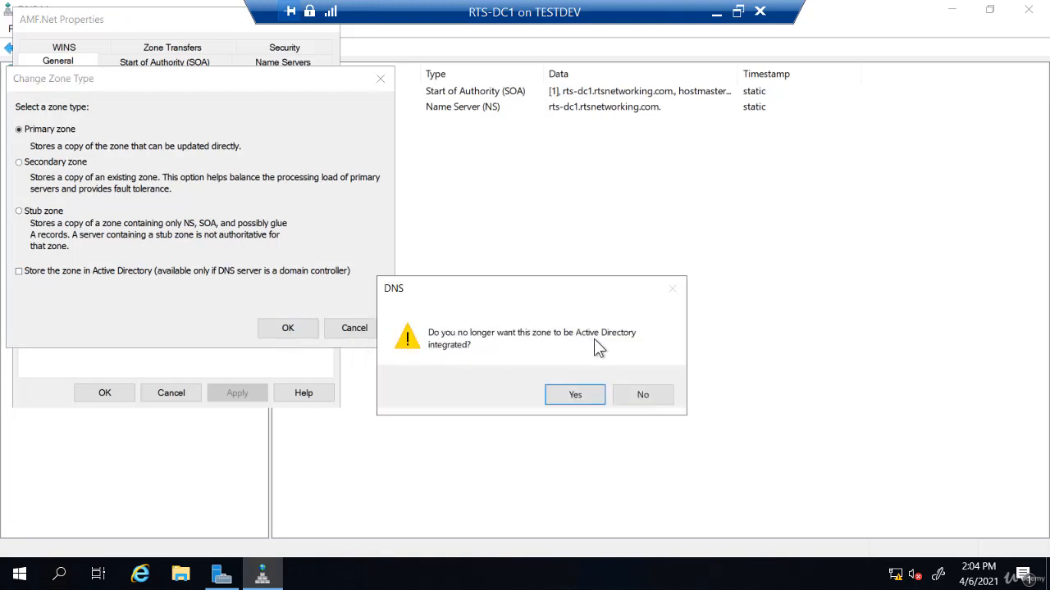
pyautogui.click(576, 394)
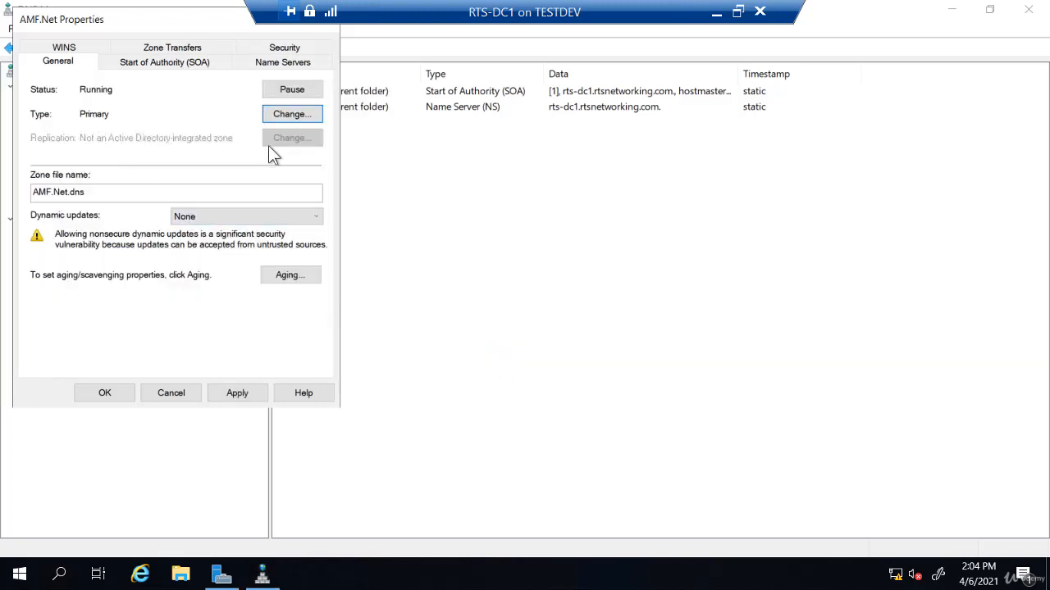
pyautogui.click(104, 394)
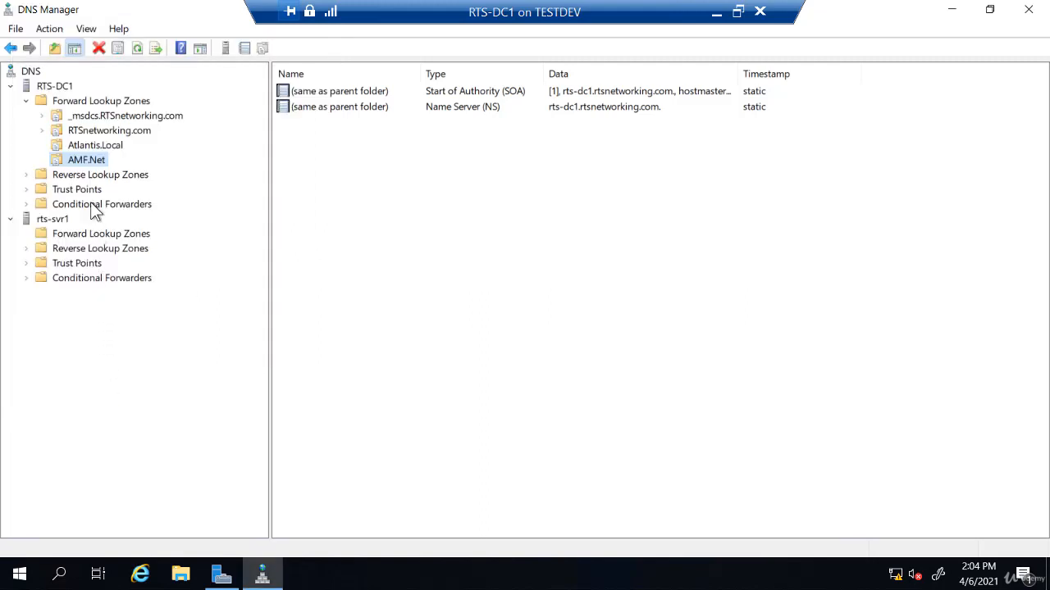
# Step: Change the Atlantis.Local zone on RTS-DC1 to an Active Directory-integrated primary zone
pyautogui.click(88, 147)
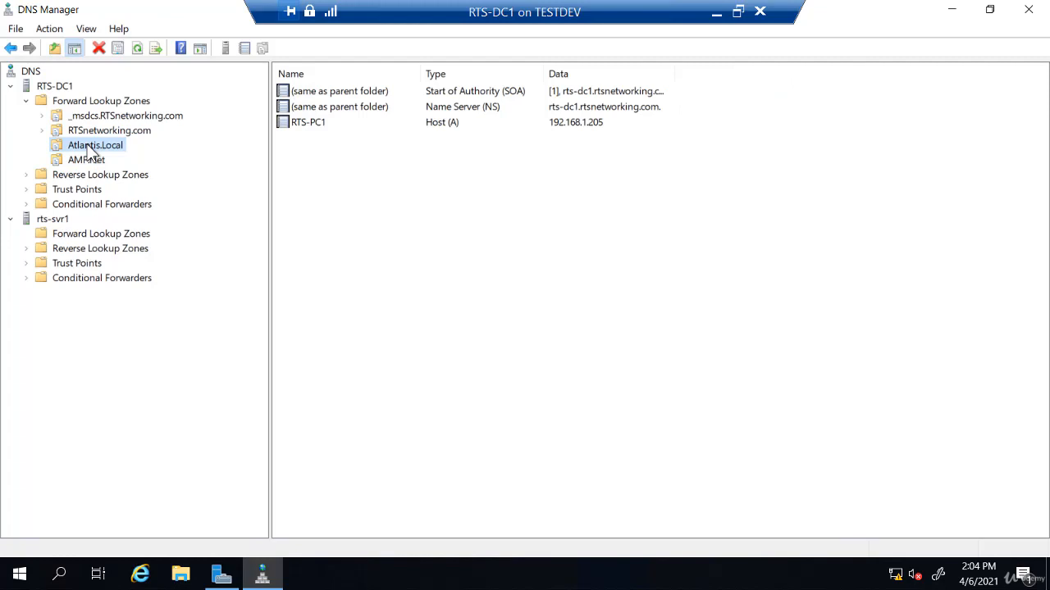
pyautogui.rightClick(89, 149)
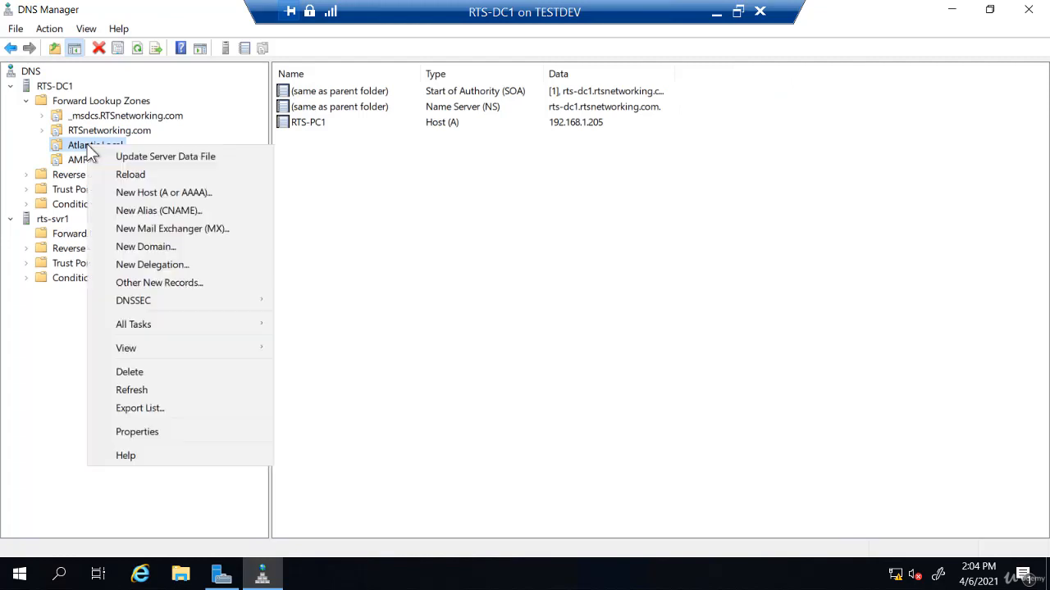
pyautogui.click(134, 433)
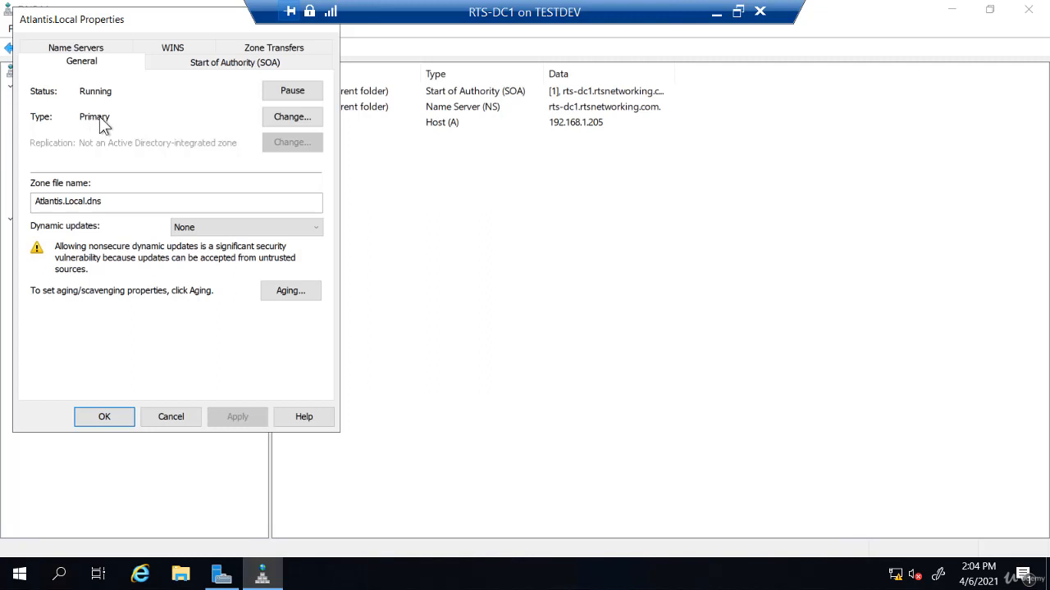
pyautogui.click(288, 120)
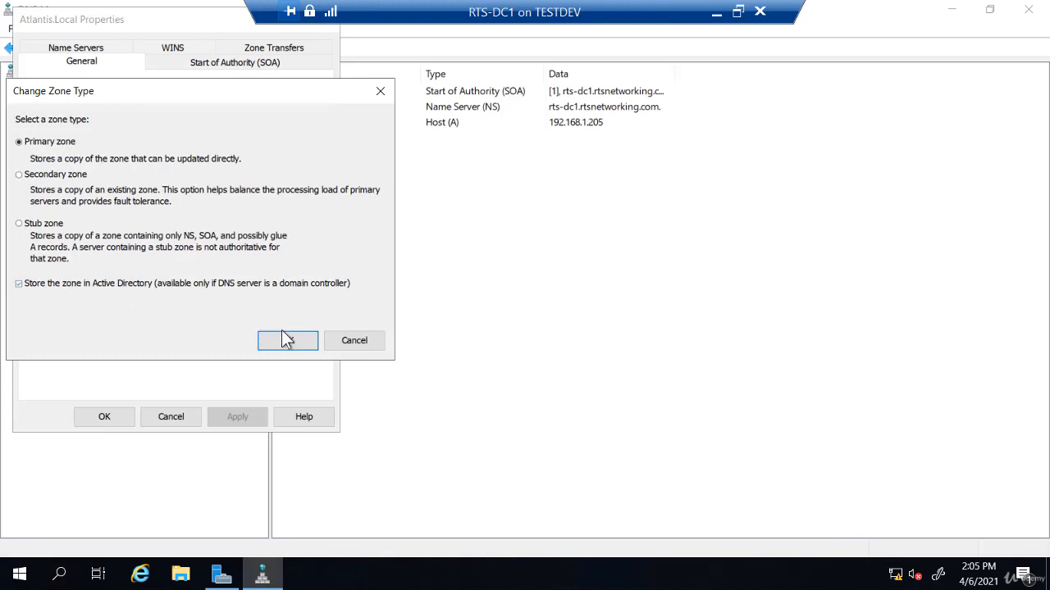
pyautogui.click(288, 340)
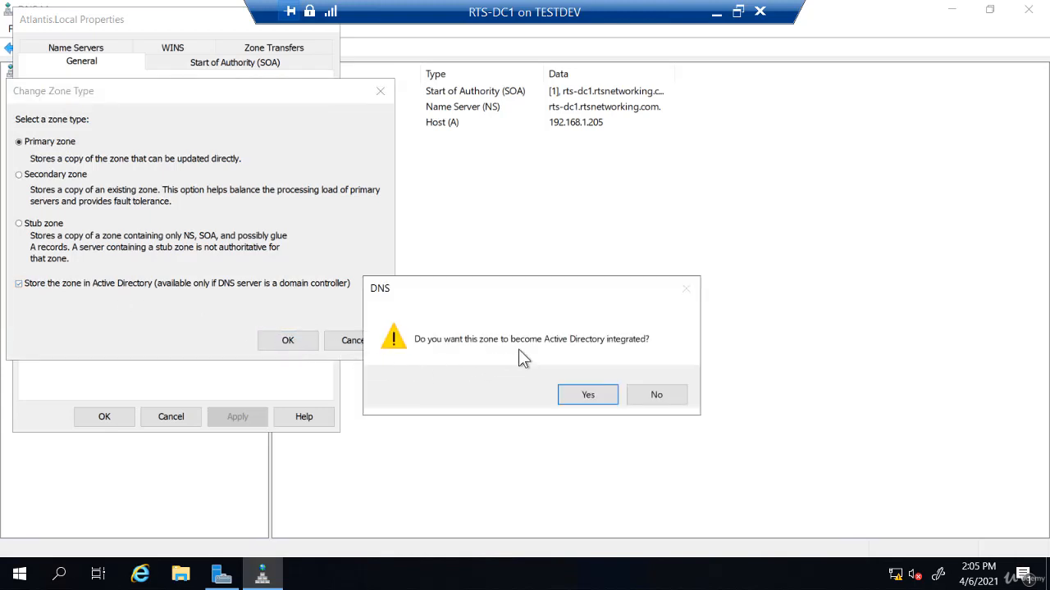
pyautogui.click(584, 394)
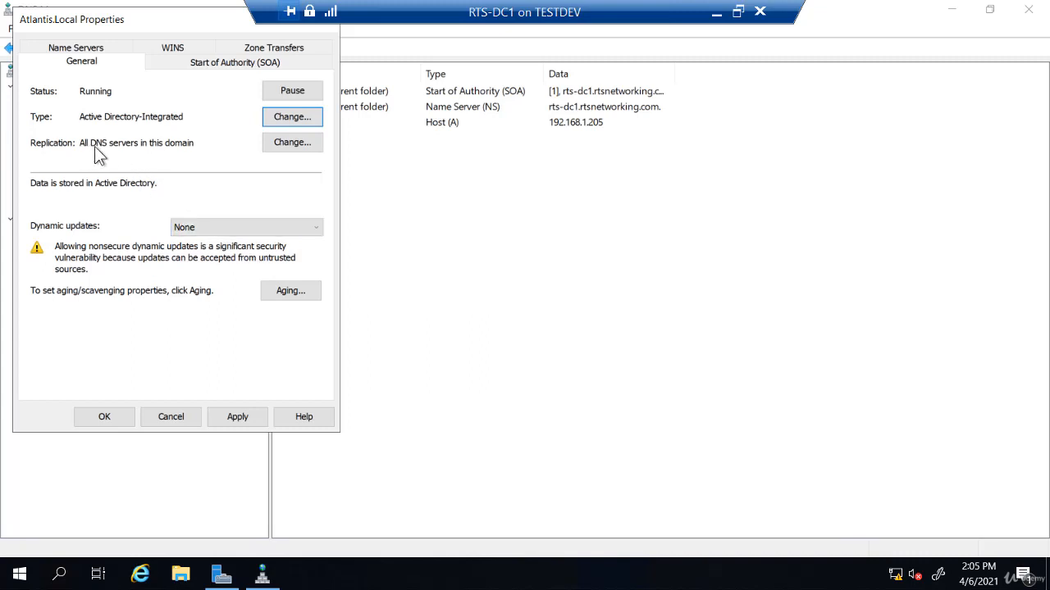
# Step: Keep Atlantis.Local replicating to all DNS servers in this domain with dynamic updates set to None, and save its properties
pyautogui.click(284, 147)
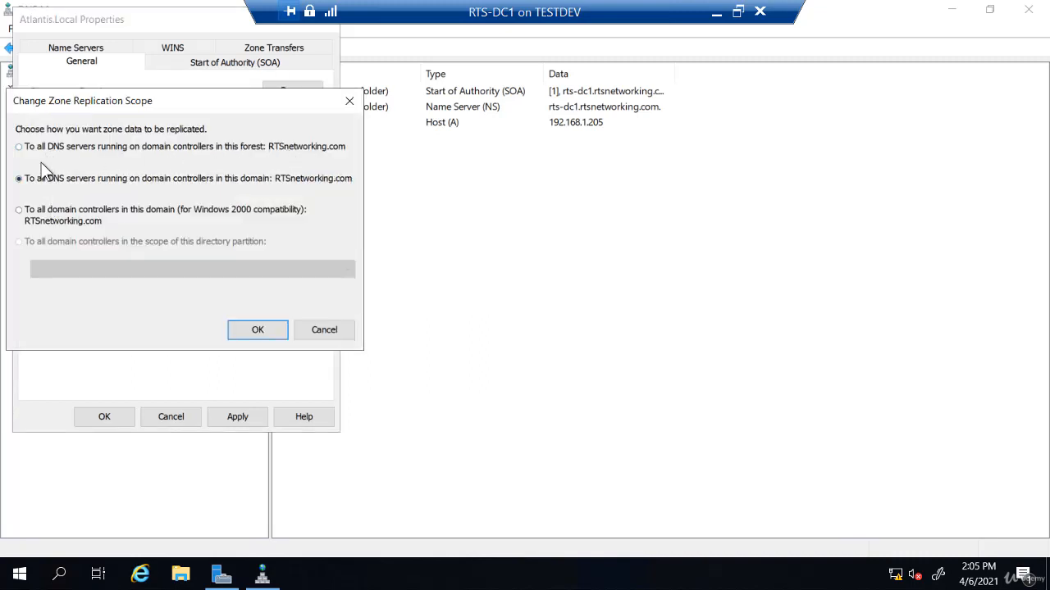
pyautogui.click(256, 332)
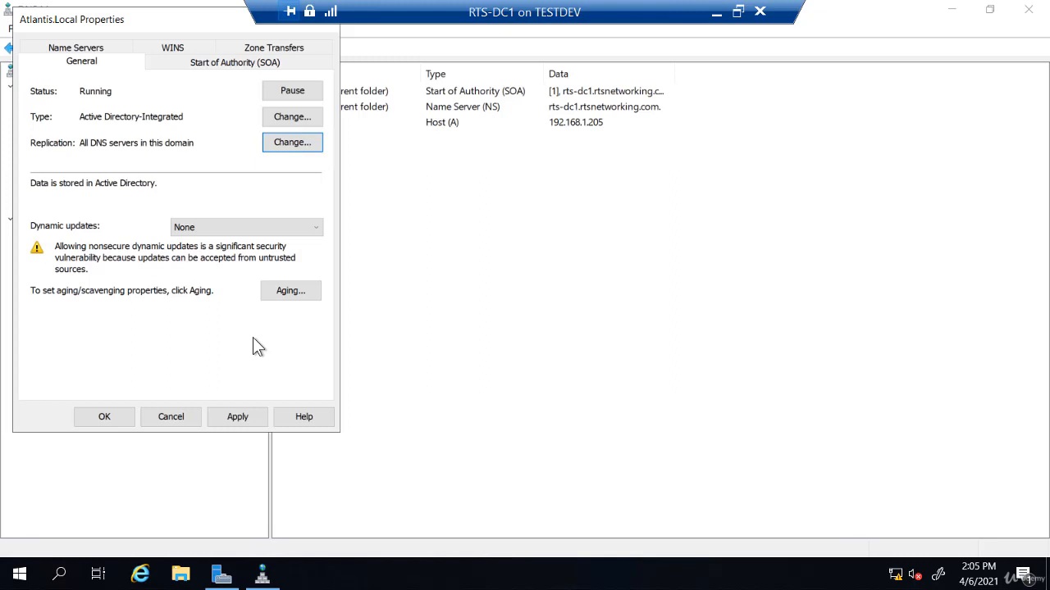
pyautogui.click(238, 226)
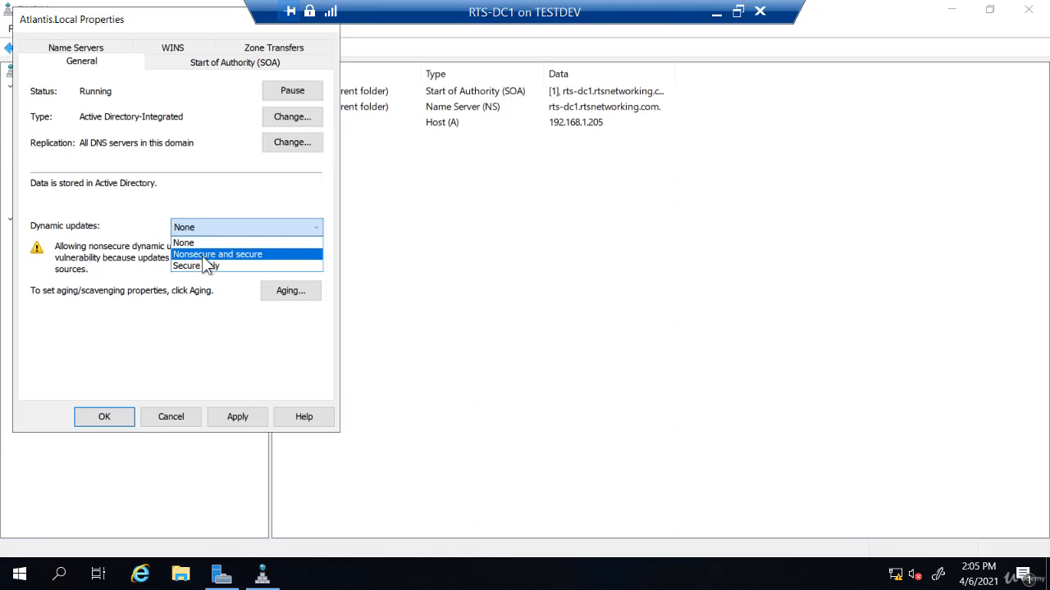
pyautogui.click(156, 367)
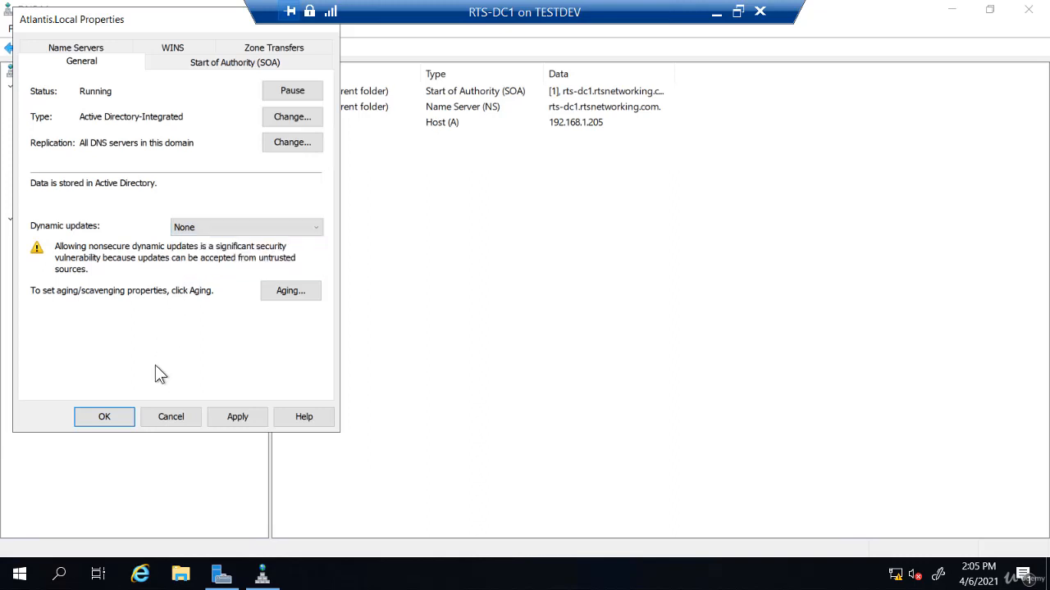
pyautogui.click(118, 416)
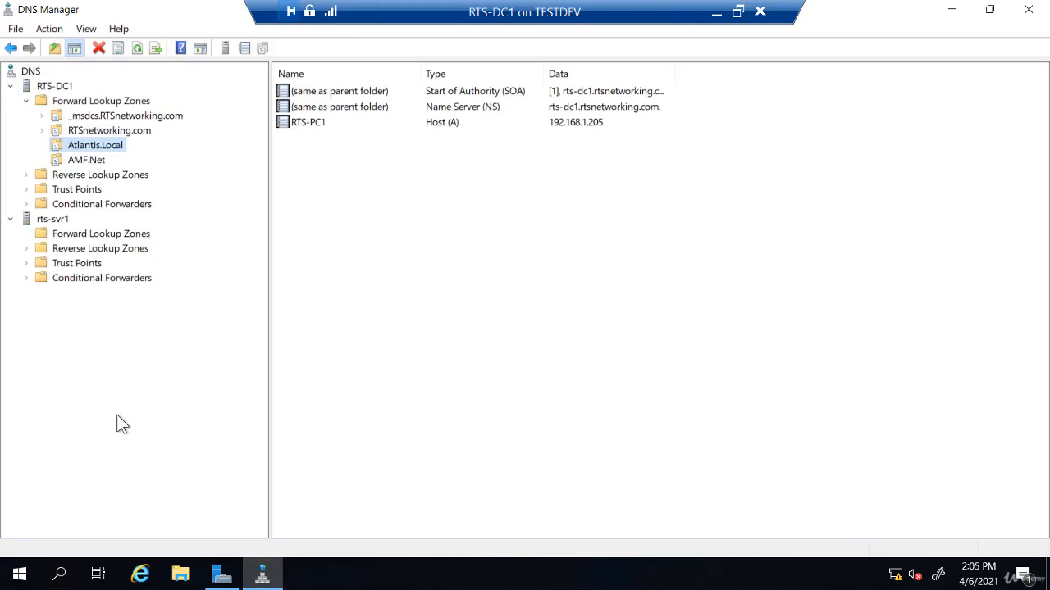
# Step: Delete the Atlantis.Local zone from RTS-DC1 and from Active Directory
pyautogui.rightClick(88, 147)
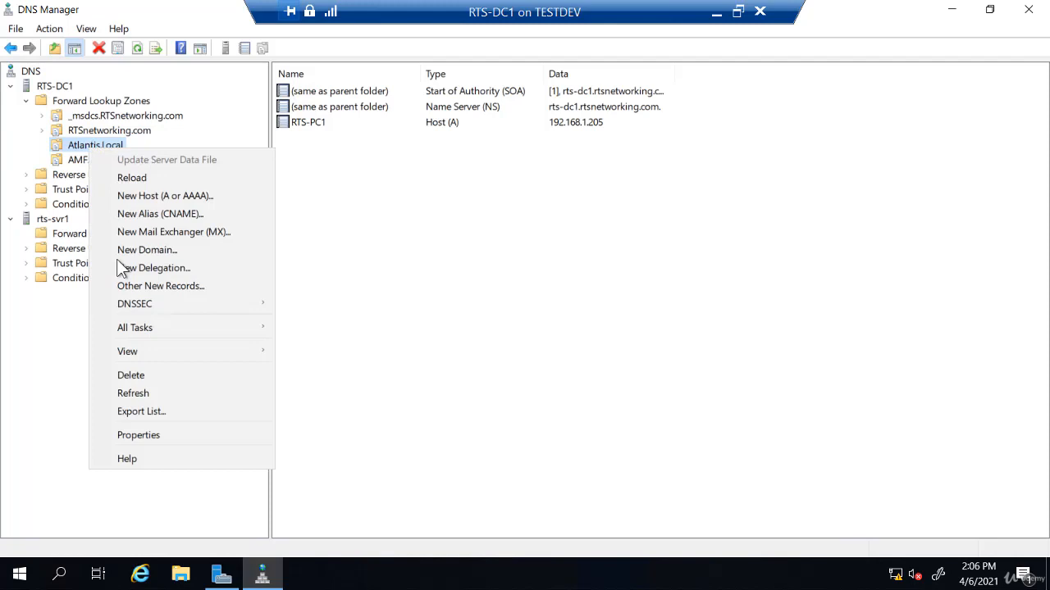
pyautogui.click(123, 375)
pyautogui.click(566, 394)
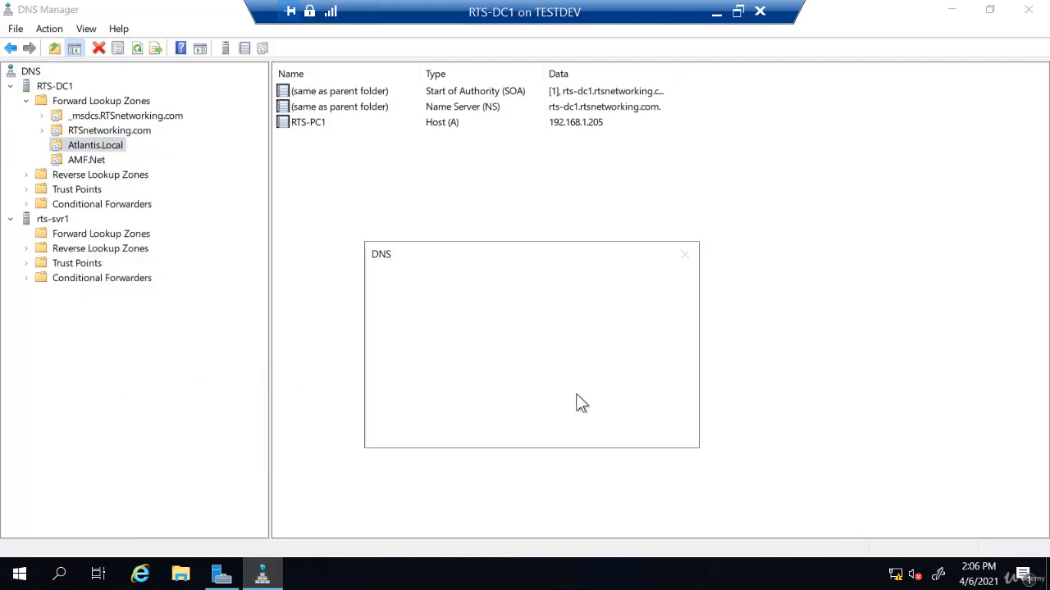
pyautogui.click(587, 432)
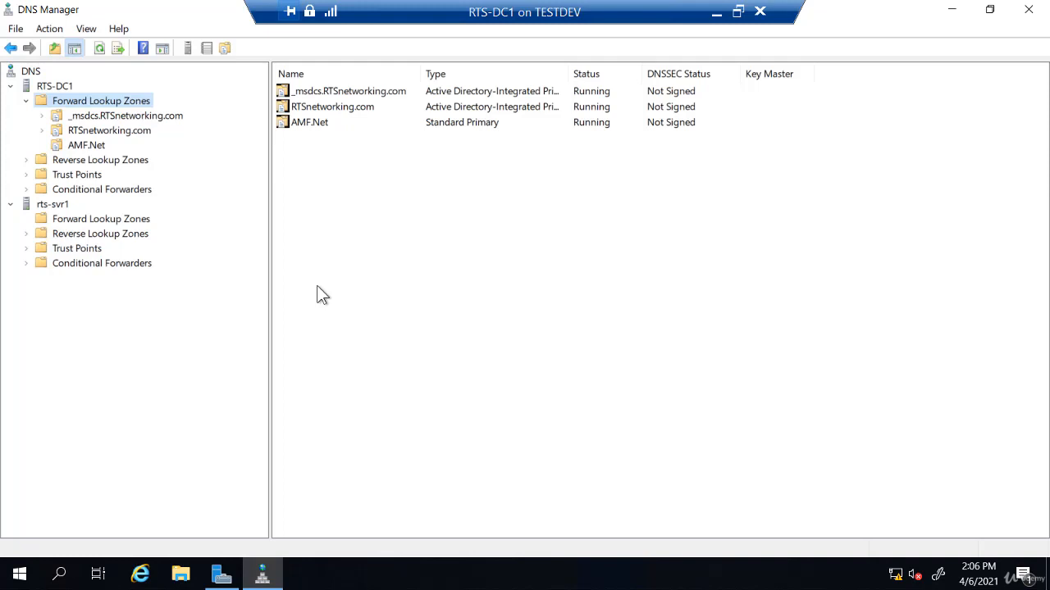
# Step: Delete the AMF.Net forward lookup zone from RTS-DC1
pyautogui.rightClick(85, 150)
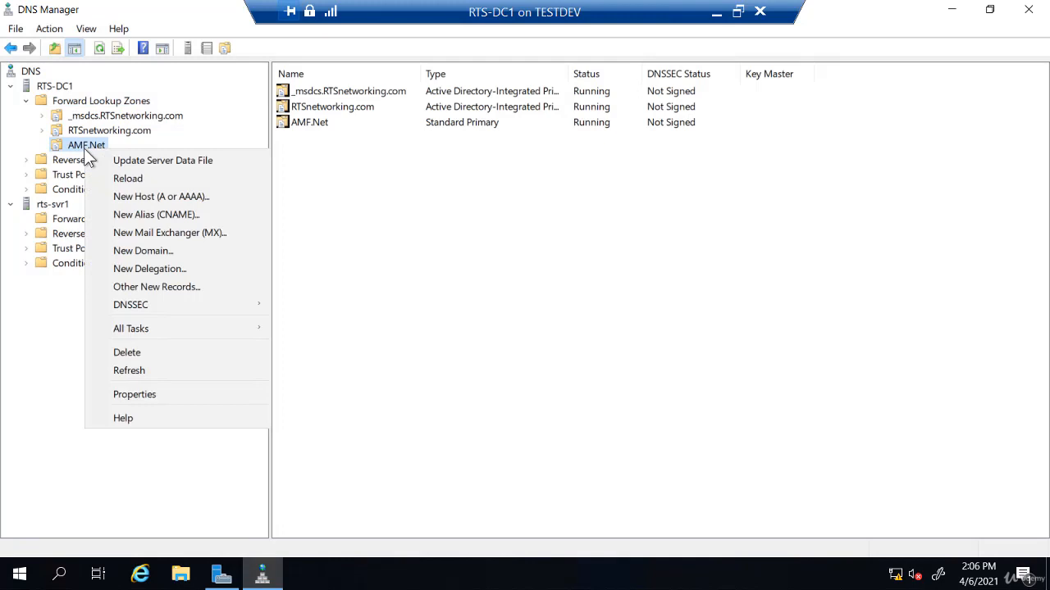
pyautogui.click(136, 352)
pyautogui.click(579, 395)
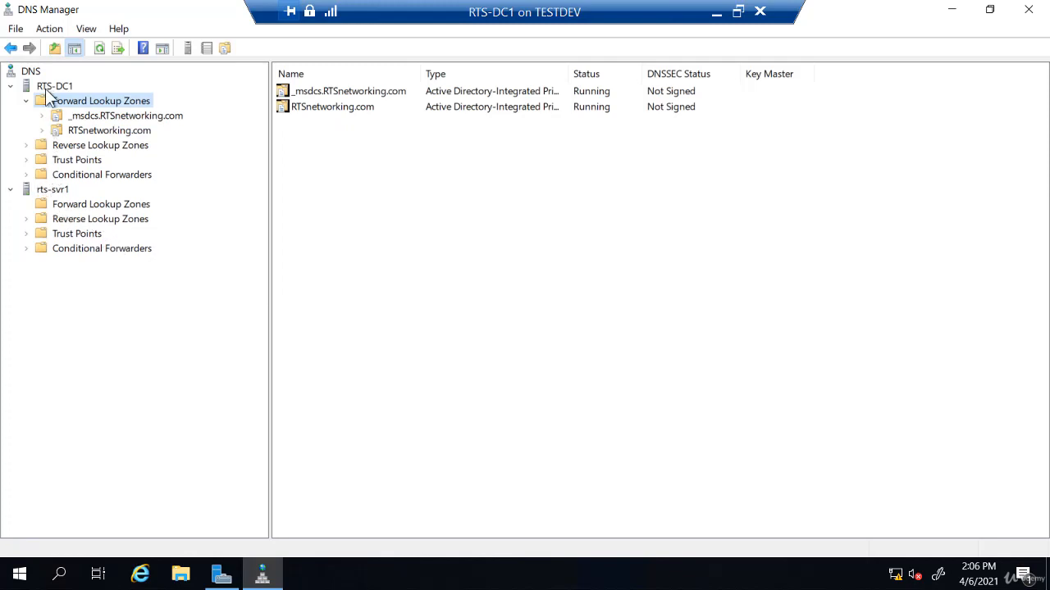
# Step: Refresh the forward lookup zones on rts-svr1 and review the general properties of its Atlantis.local stub zone
pyautogui.click(41, 207)
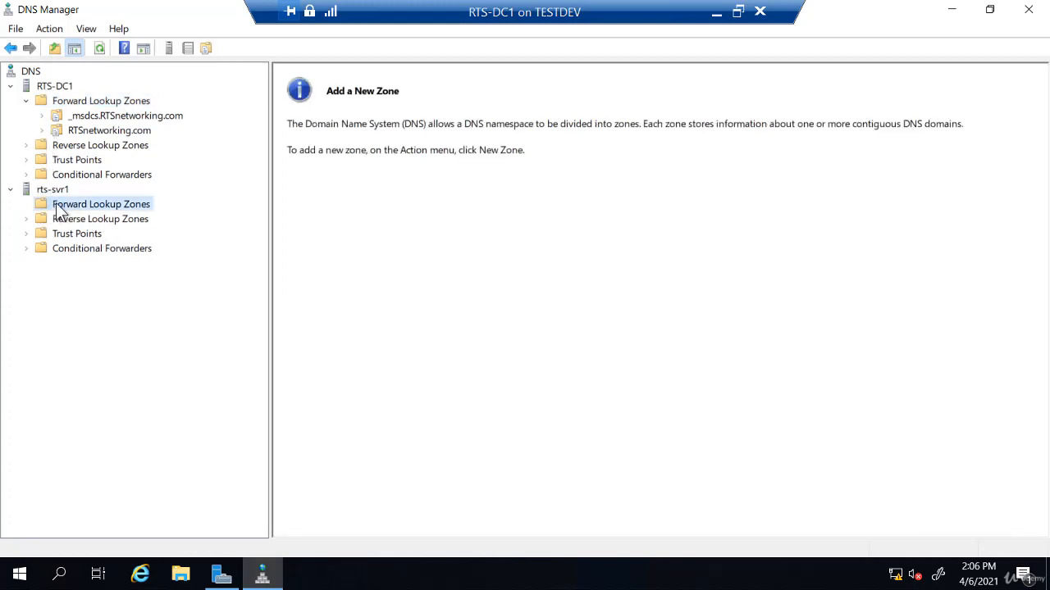
pyautogui.click(100, 49)
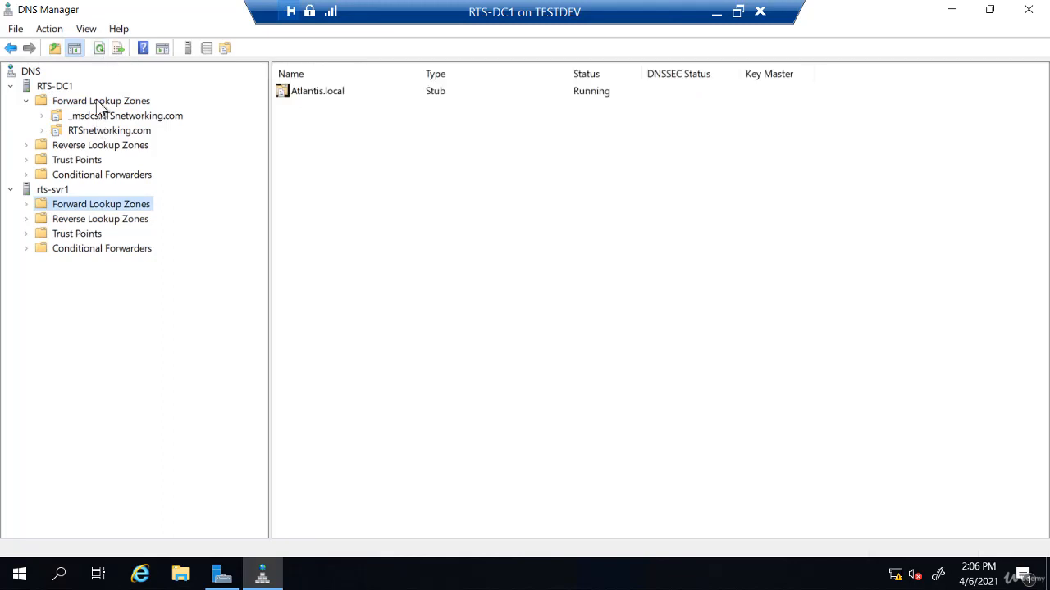
pyautogui.click(29, 208)
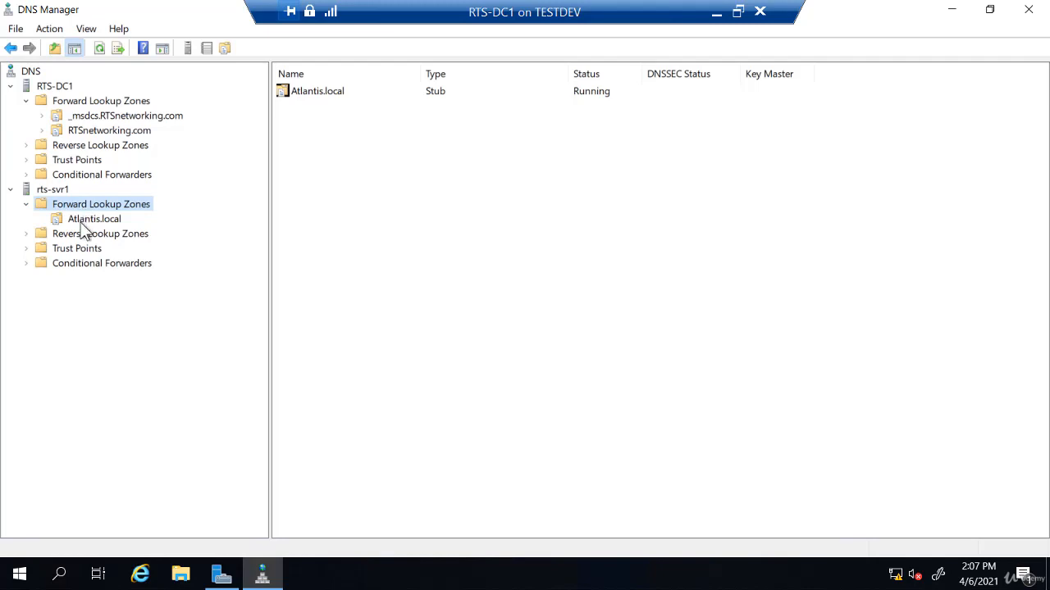
pyautogui.rightClick(83, 220)
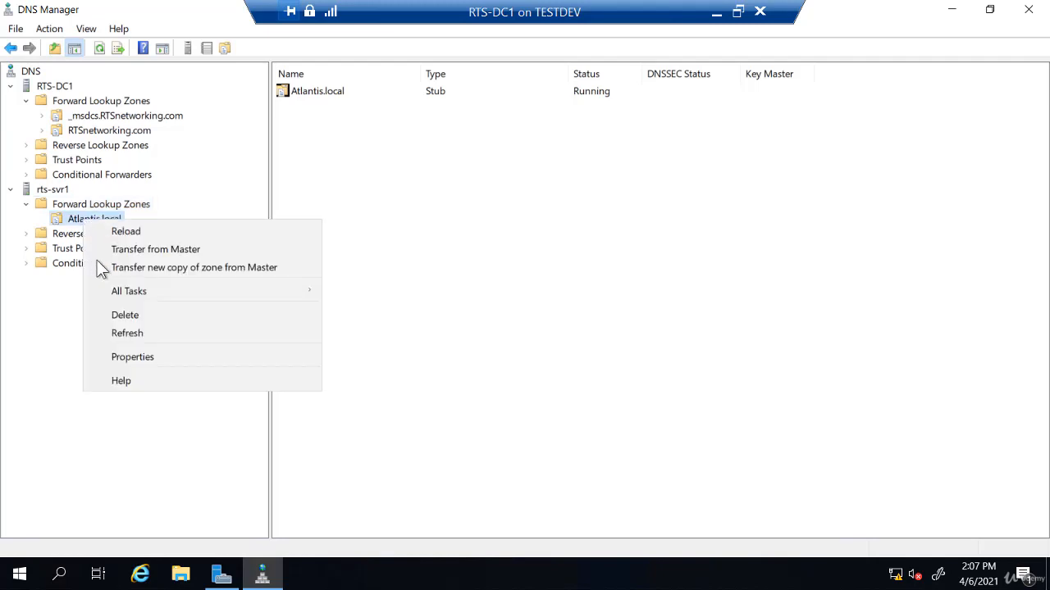
pyautogui.click(118, 358)
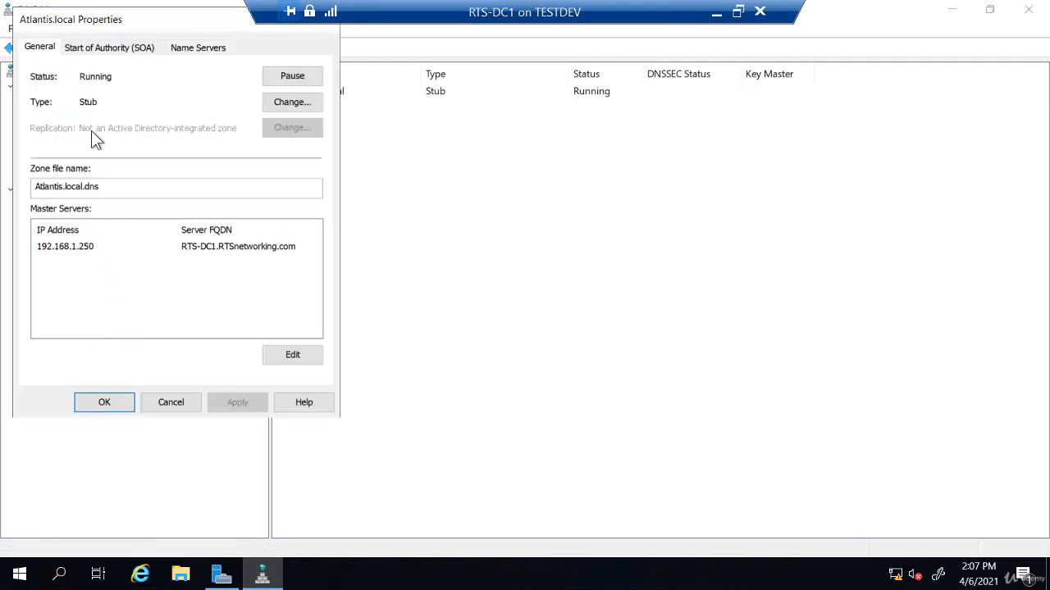
pyautogui.click(165, 395)
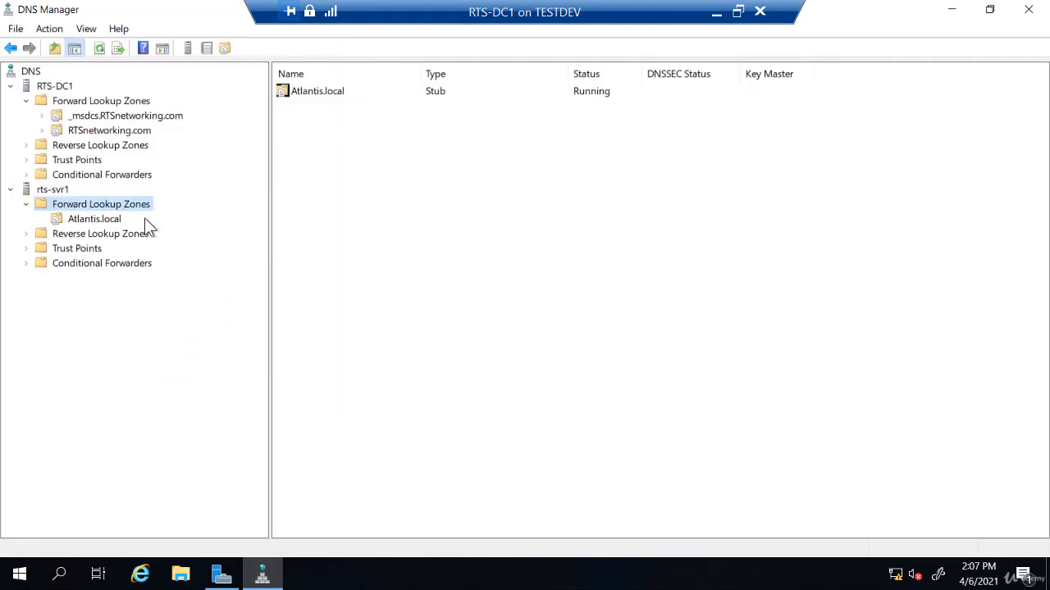
# Step: Delete the Atlantis.local stub zone from rts-svr1
pyautogui.rightClick(99, 224)
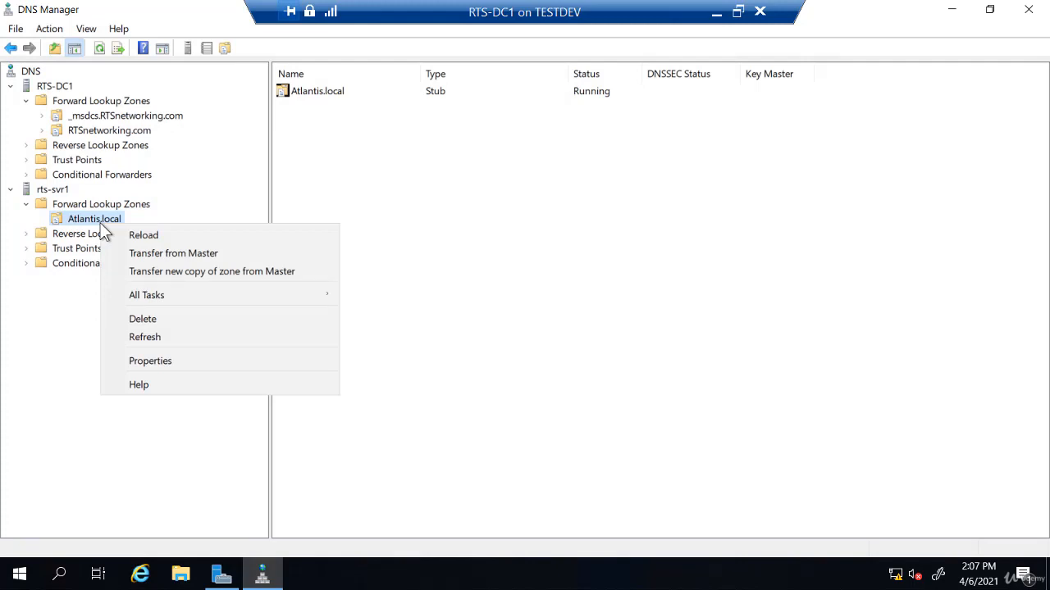
pyautogui.click(143, 320)
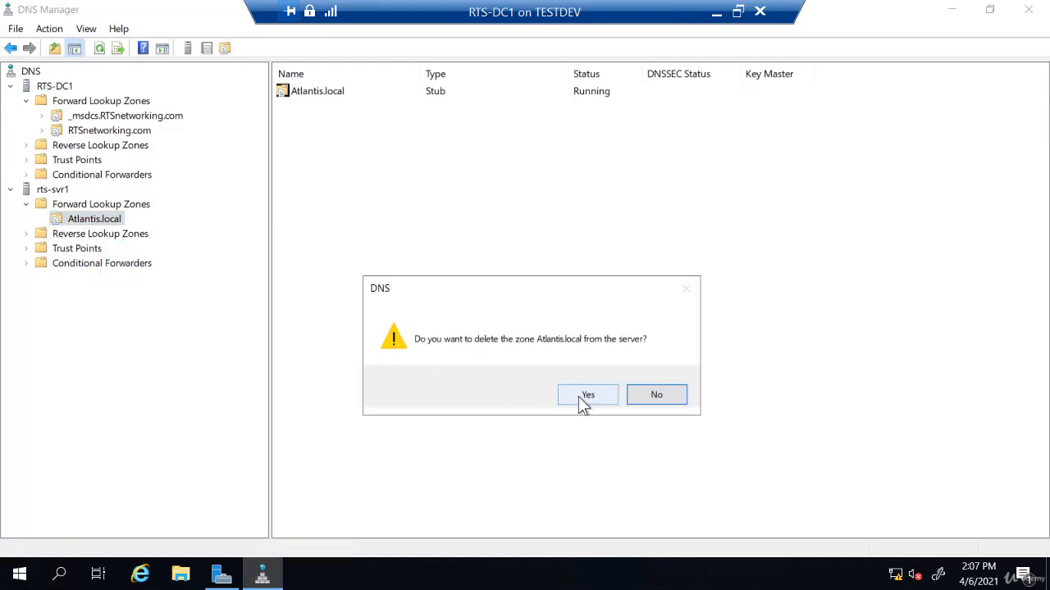